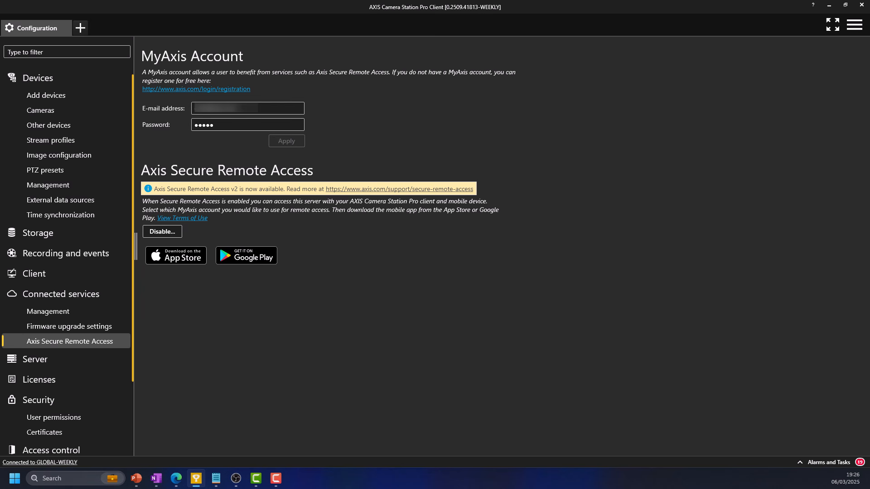
- Go to My Systems from the connected services management page and sign in, entering the one-time password
click(65, 316)
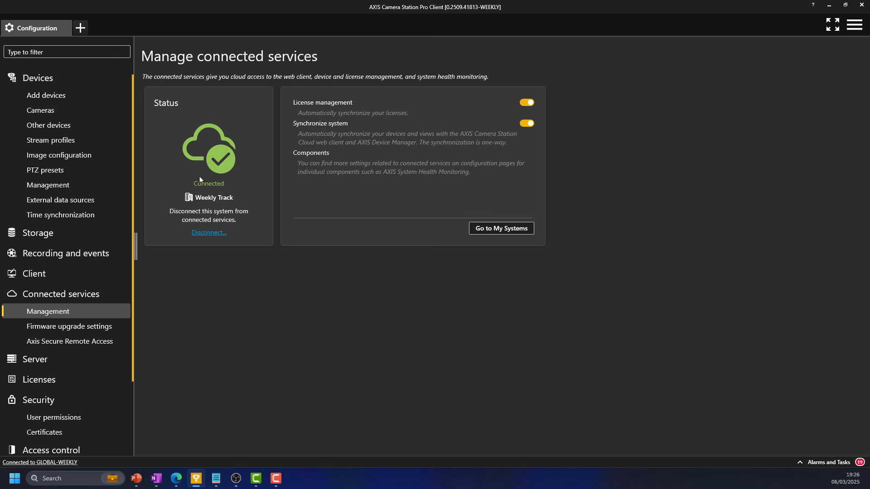
click(506, 230)
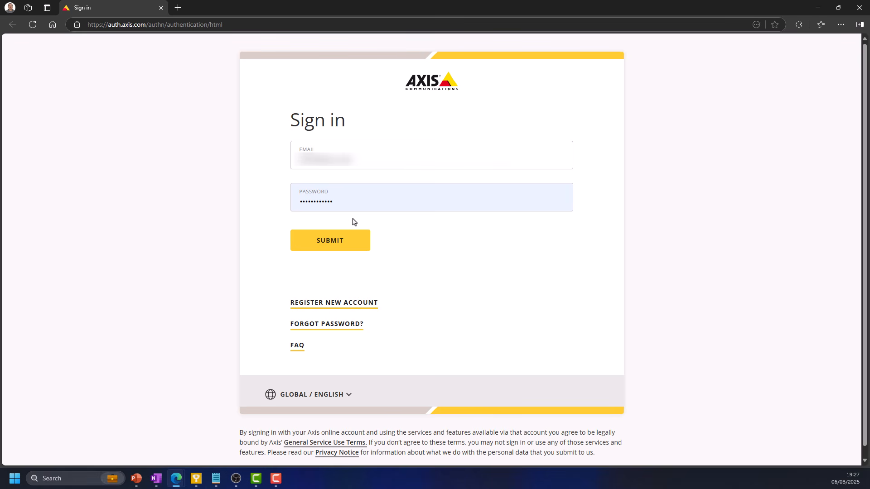
click(319, 237)
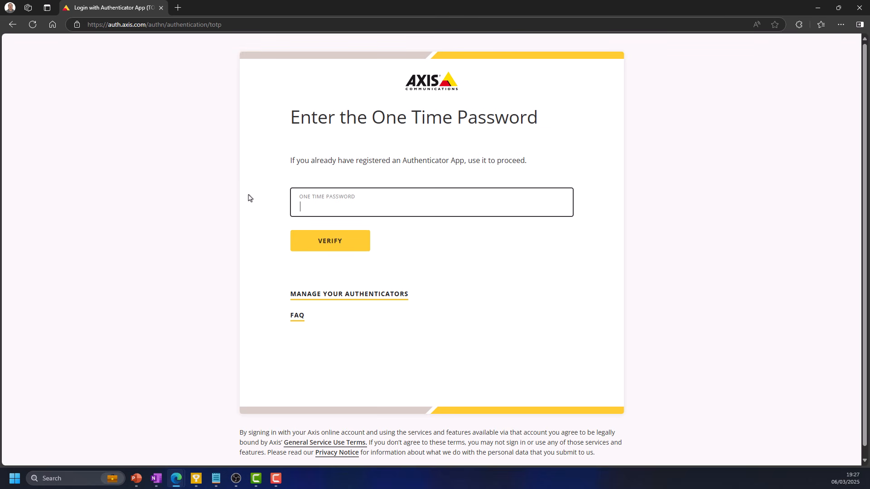
click(354, 236)
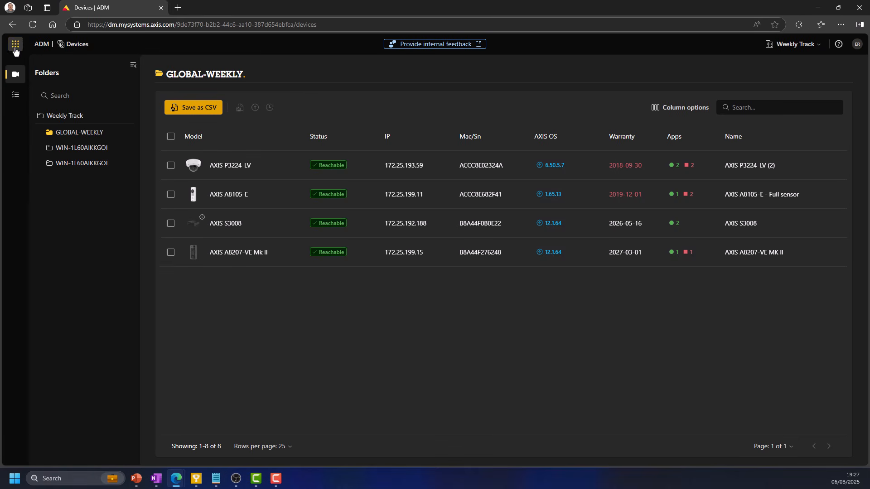
- Open the organization's user list and start an invitation with the new user's e-mail address
click(15, 45)
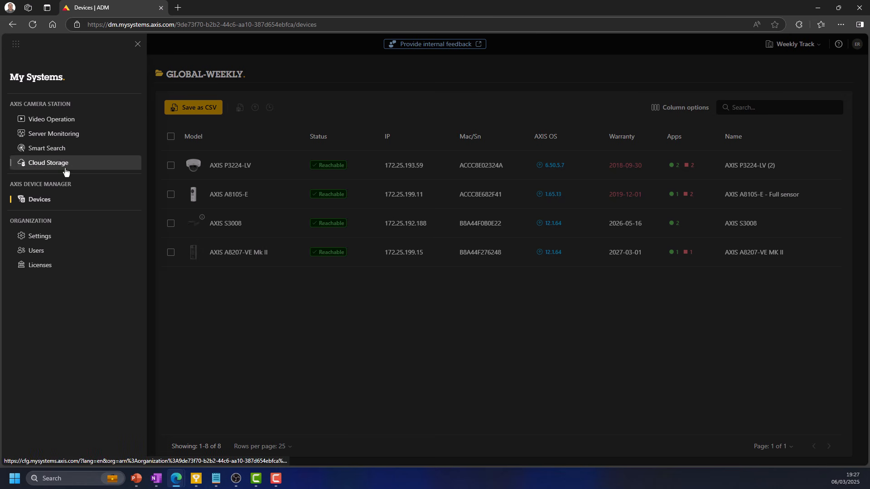
click(52, 252)
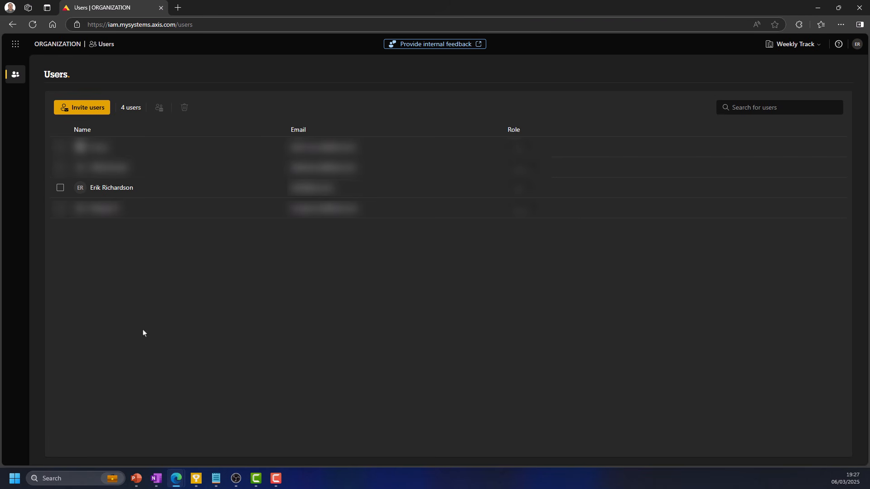
click(85, 112)
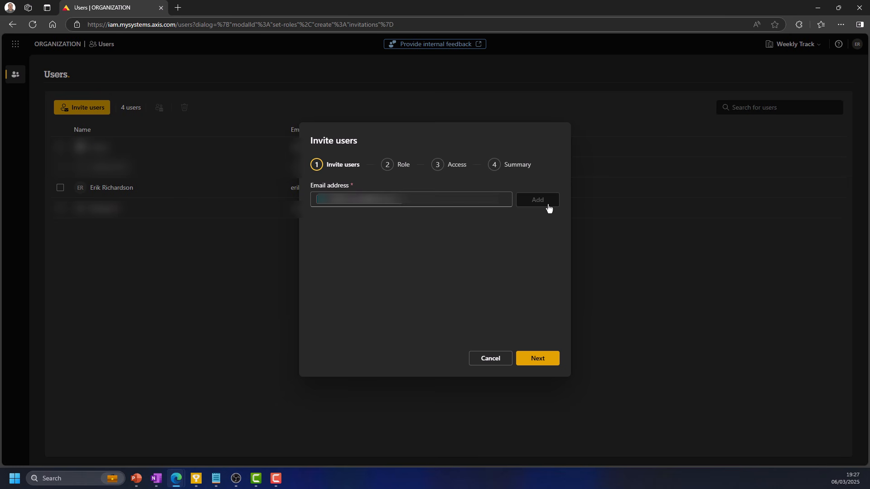
click(470, 206)
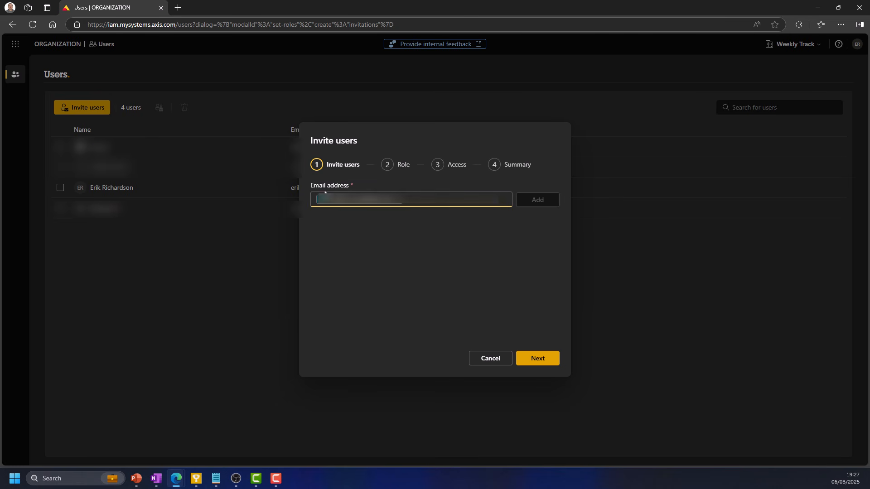
click(539, 360)
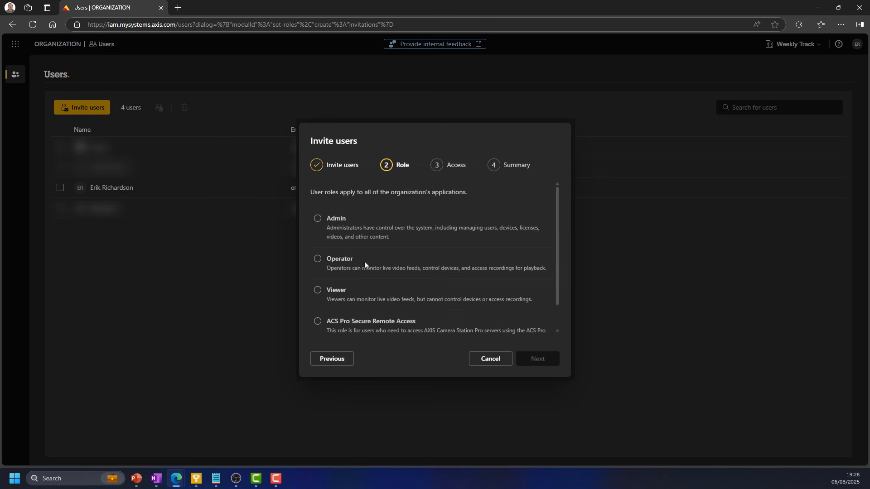
- Assign the ACS Pro Secure Remote Access role with access to the Weekly Track folder and send the invitation
click(359, 323)
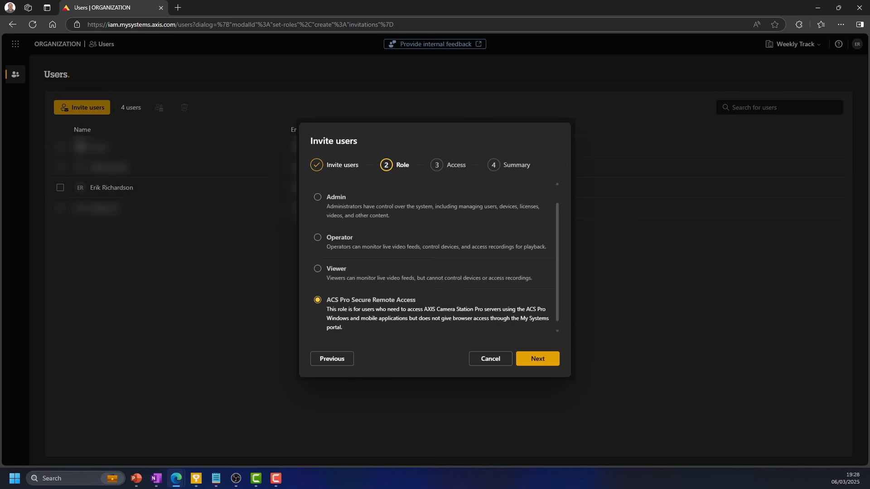
click(547, 361)
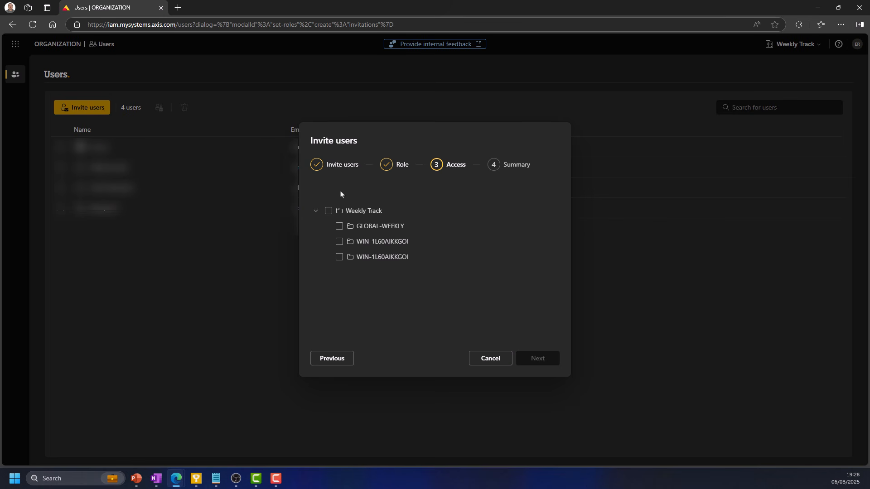
click(328, 211)
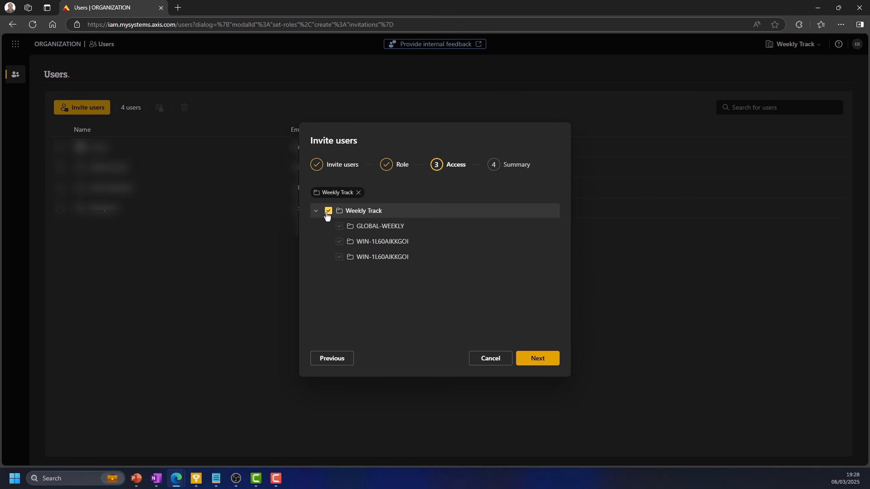
click(535, 361)
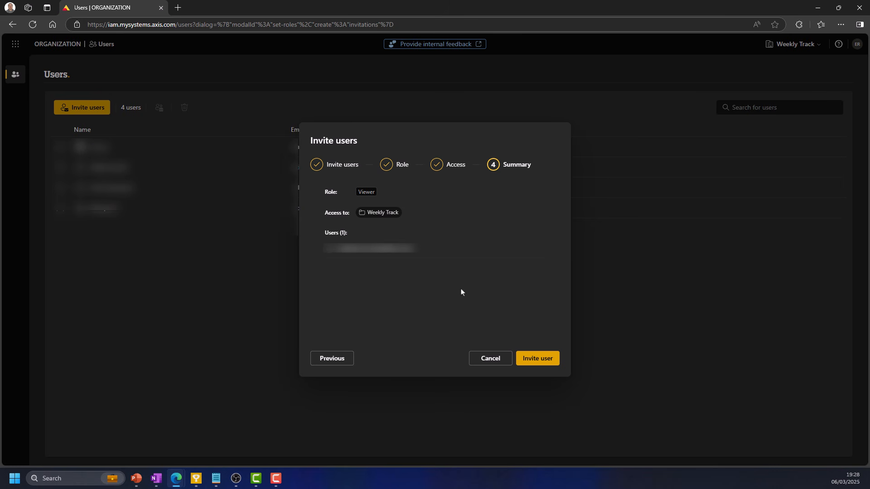
click(531, 365)
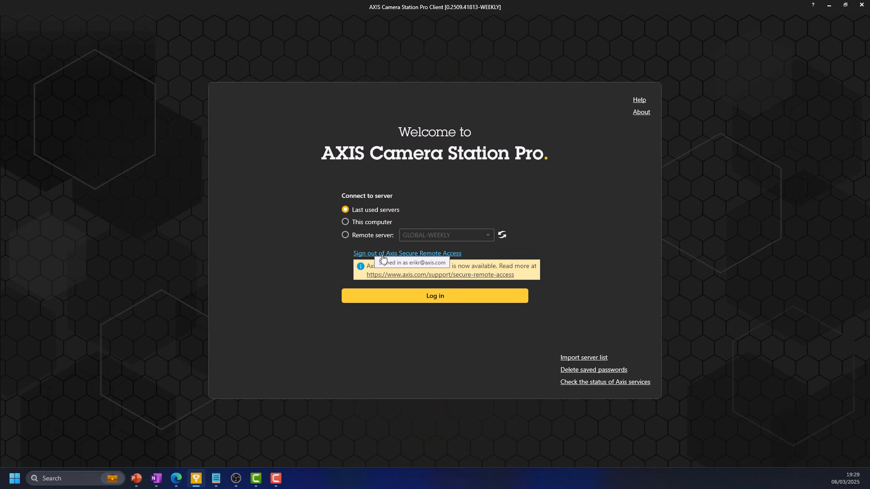
- Sign out of Axis Secure Remote Access in the client and view the sign-in window of the previous version
click(439, 256)
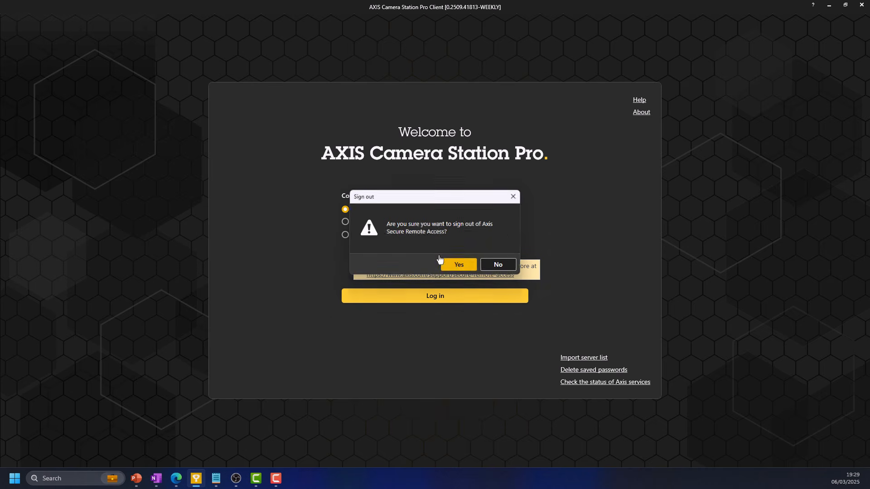
click(460, 264)
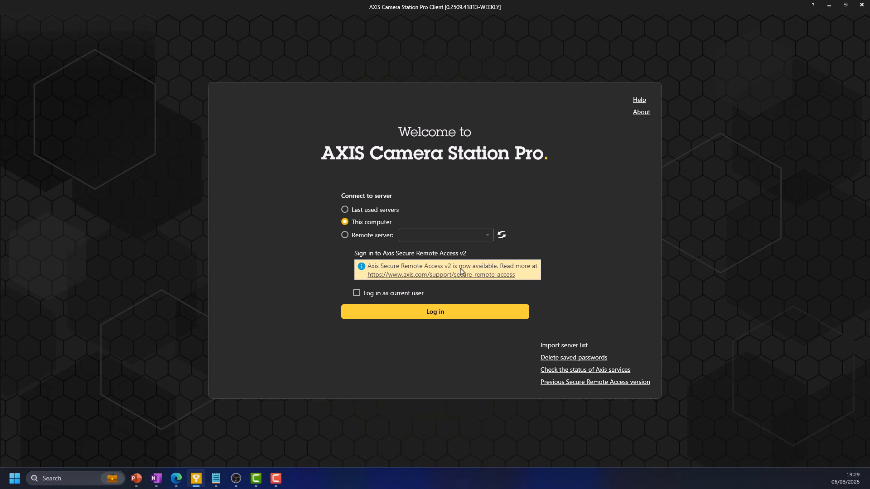
click(594, 383)
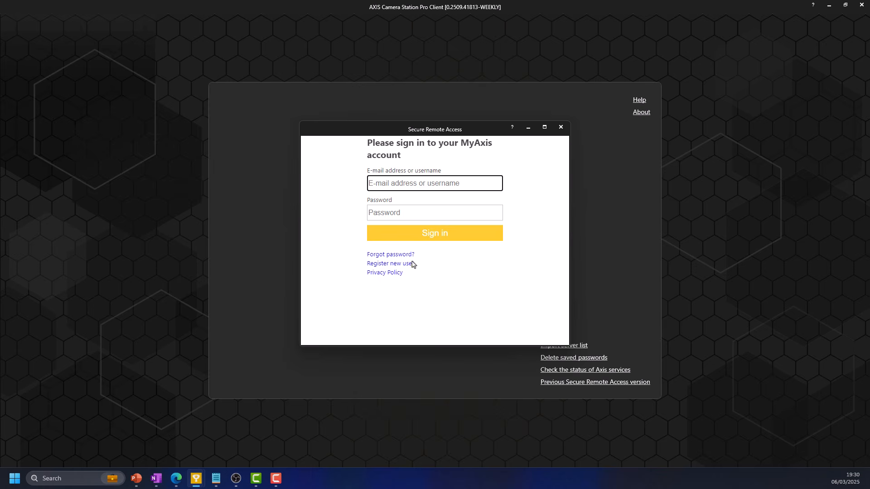
click(561, 127)
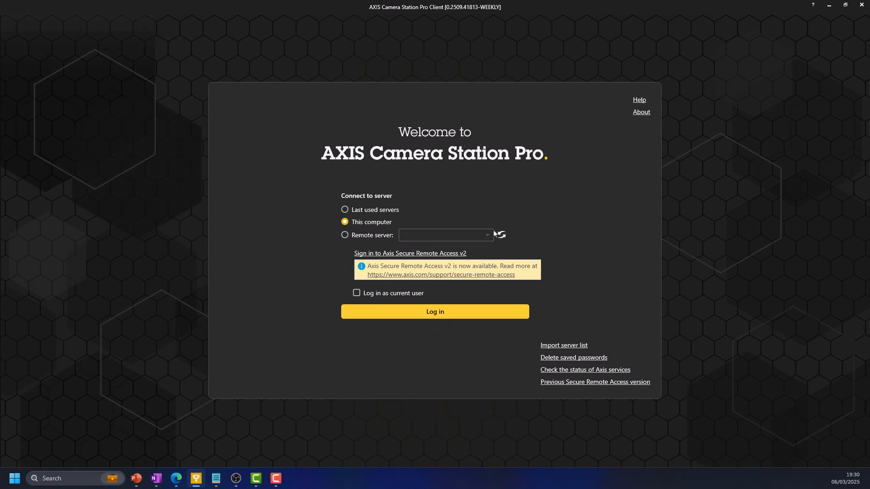
- Start signing in to Axis Secure Remote Access v2 by submitting the account e-mail and password
click(418, 254)
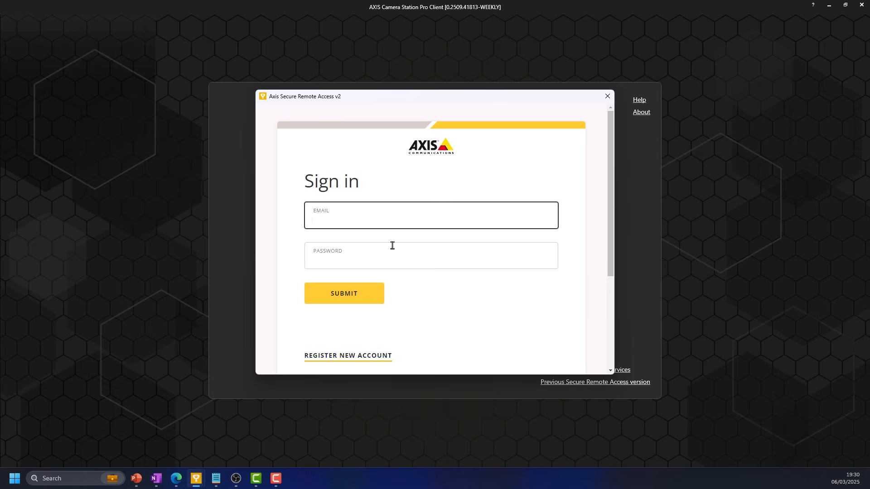
text(****)
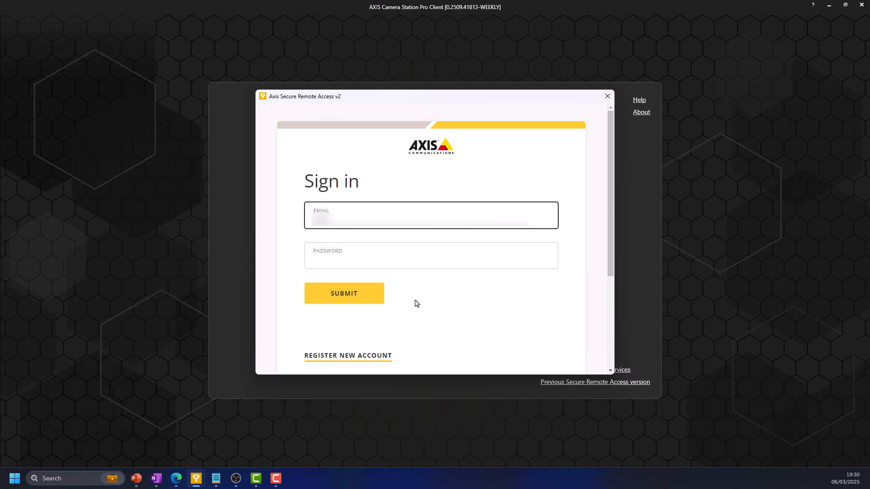
text(******)
key(Tab)
text(********)
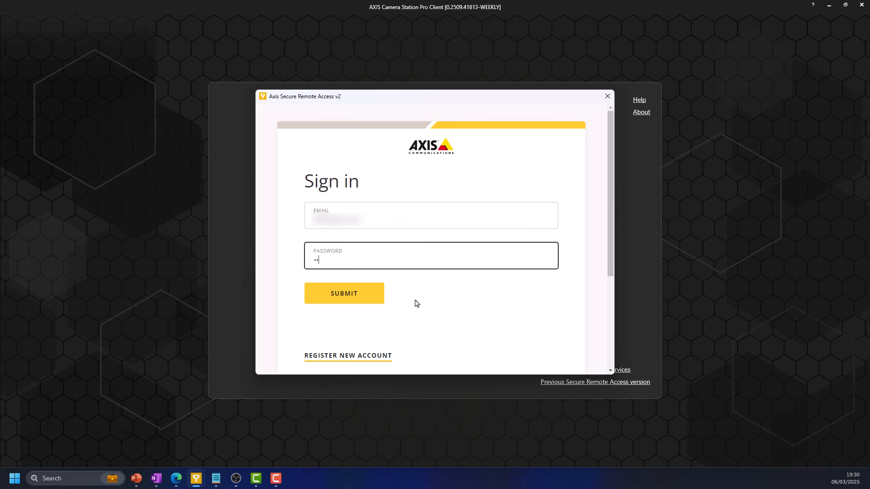
text(****)
click(354, 299)
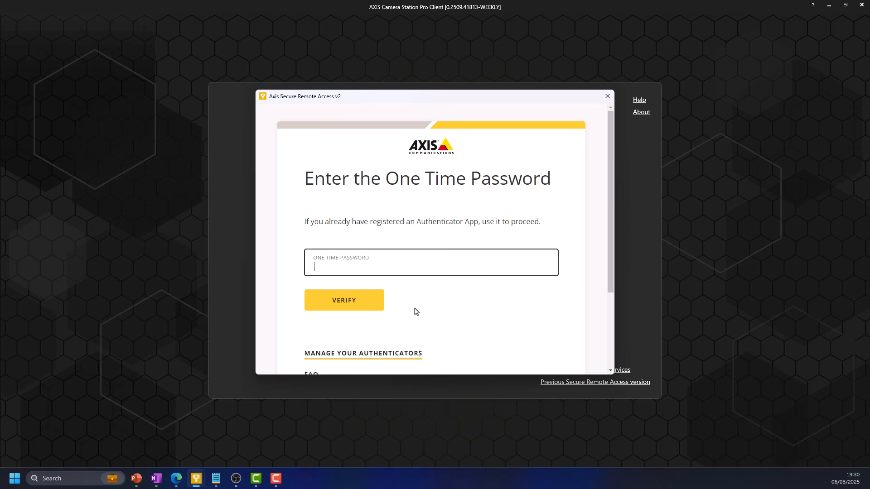
- Enter the one-time password from the authenticator app and verify it
click(354, 305)
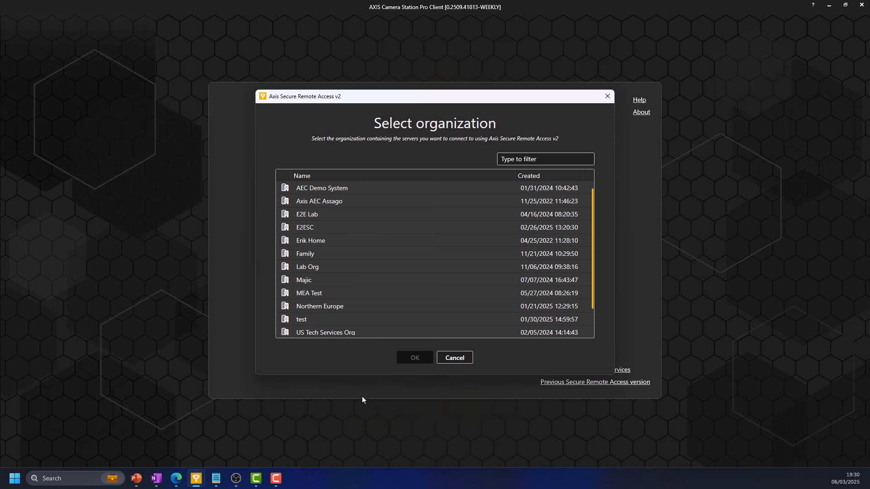
- Choose Weekly Track as the organization containing the servers to connect to
scroll(443, 264, down, 1)
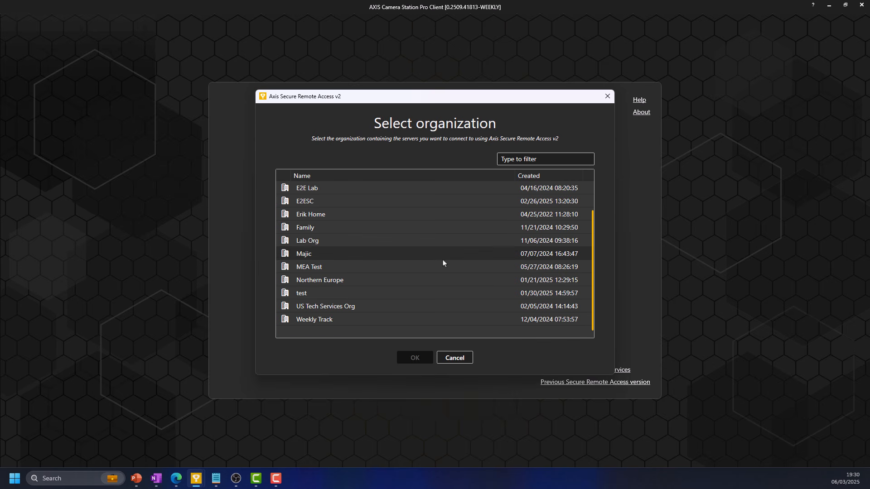
click(374, 321)
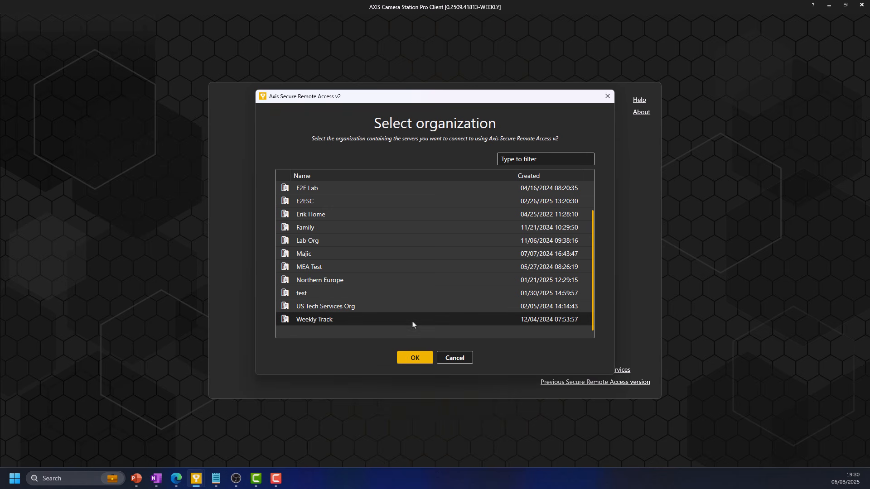
click(411, 361)
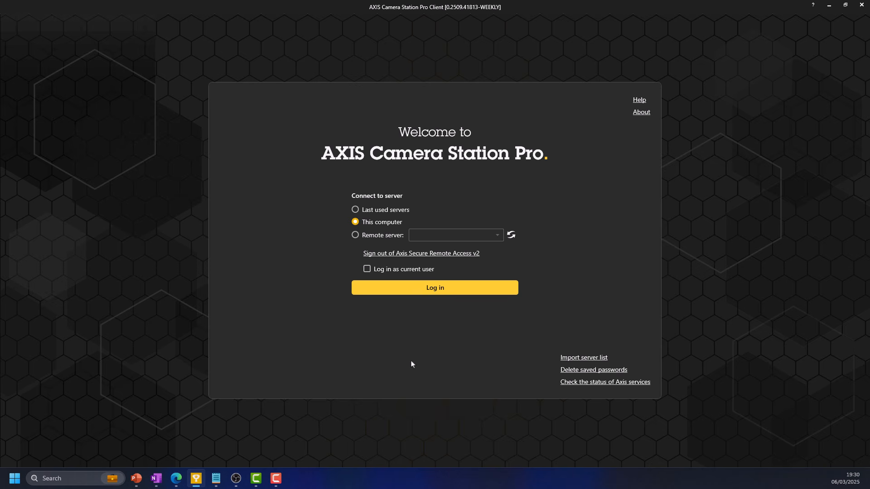
- Connect to the remote server GLOBAL-WEEKLY* through Axis Secure Remote Access v2
click(355, 236)
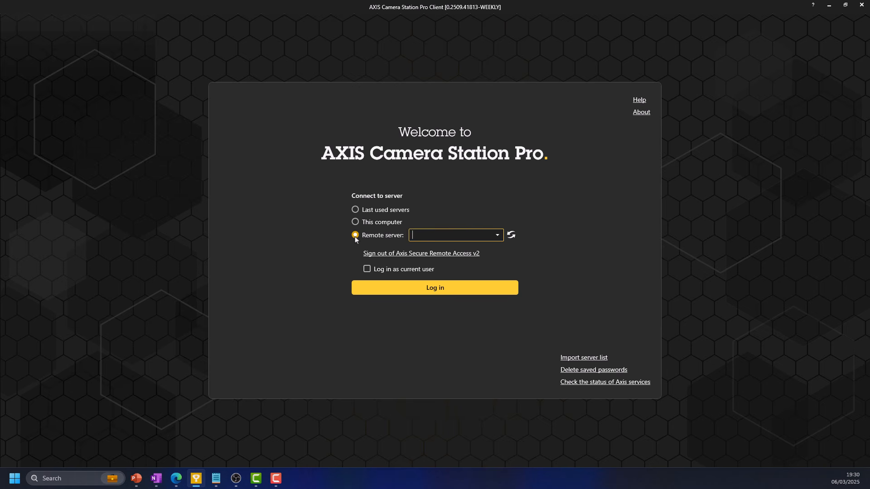
click(498, 237)
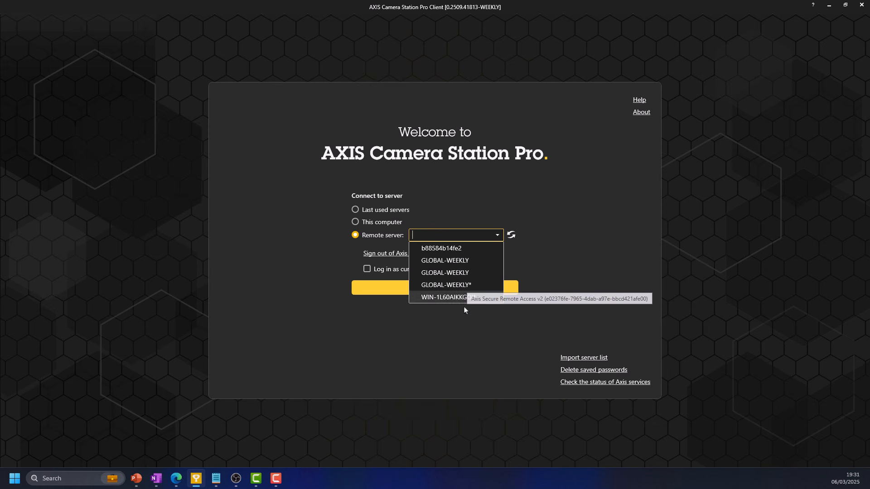
click(449, 289)
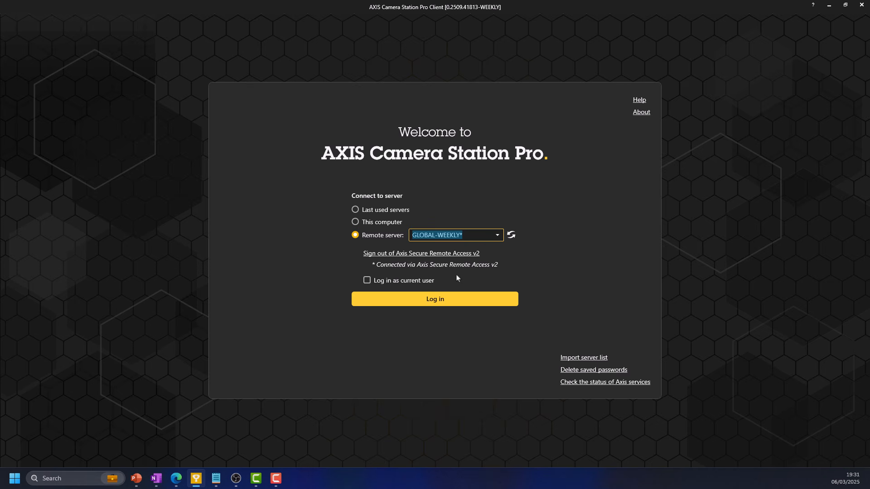
click(456, 303)
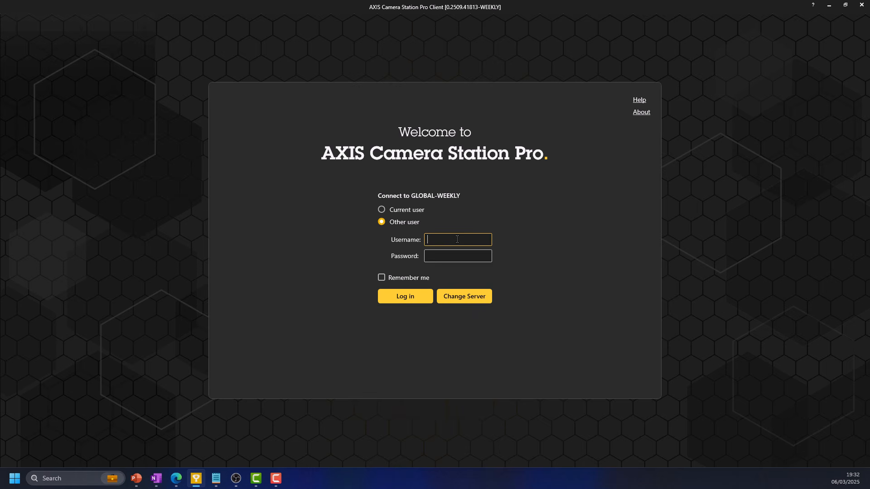
- Log in to the GLOBAL-WEEKLY server as another user with the username administrator and the account password
text(administrator)
key(Tab)
text(••••••••••)
key(Return)
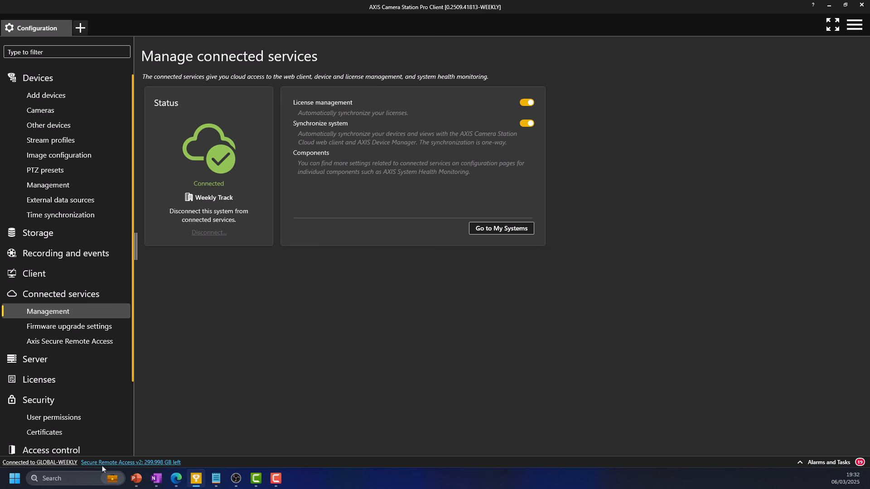
- Review the Secure Remote Access v2 data usage and the server connection status, widening the Status column to read it fully
click(125, 463)
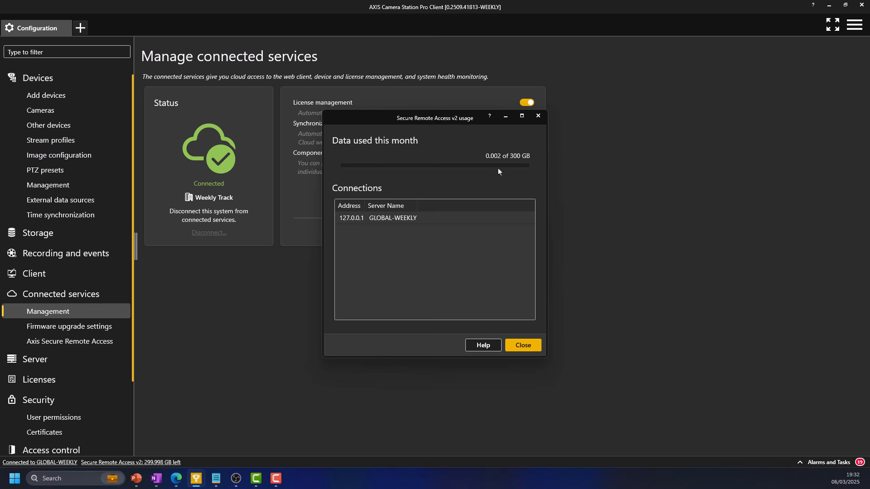
click(521, 345)
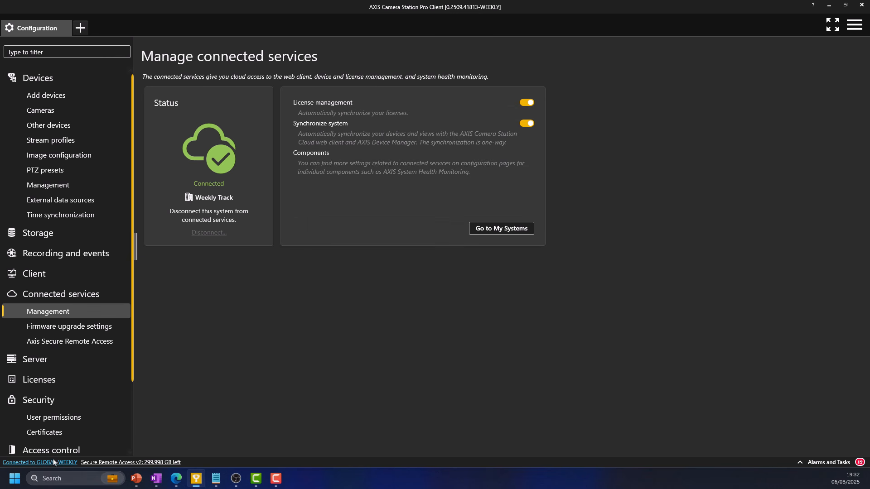
click(40, 462)
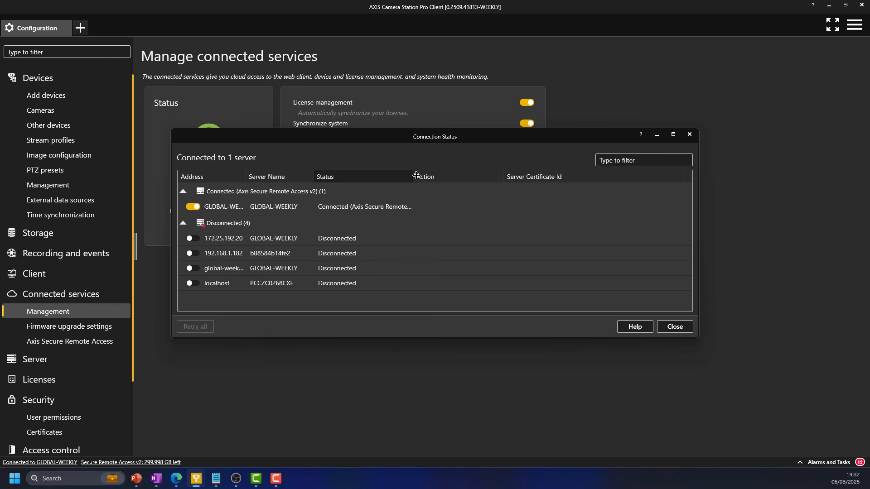
drag(413, 177, 490, 177)
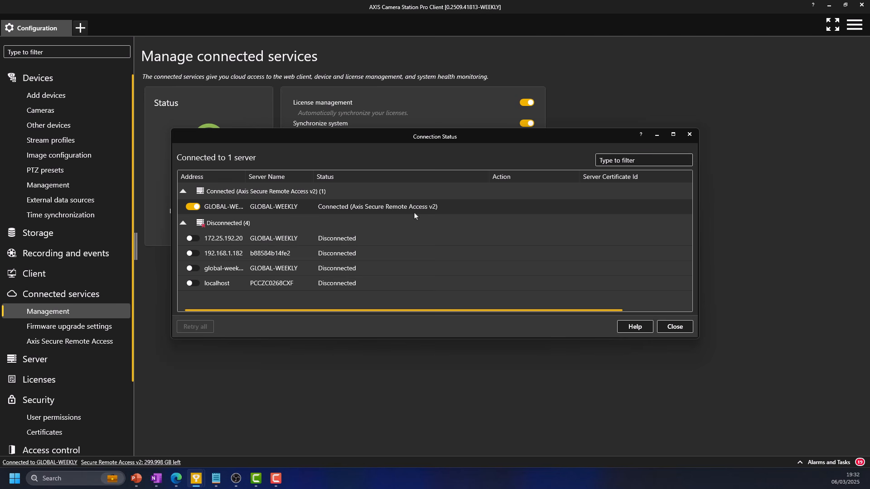
- Close the connection status and open a new connection to the remote server WIN-1L60AIKKGOI* through Axis Secure Remote Access v2
click(686, 330)
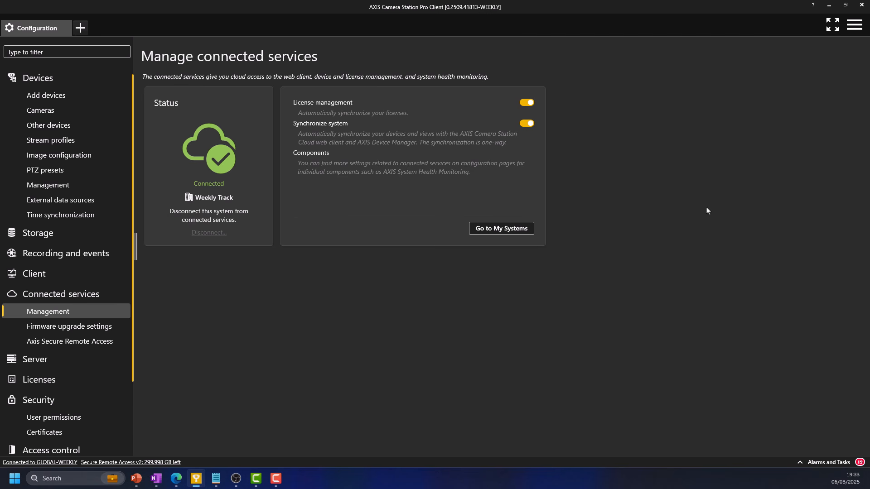
click(855, 25)
mouse_move(842, 55)
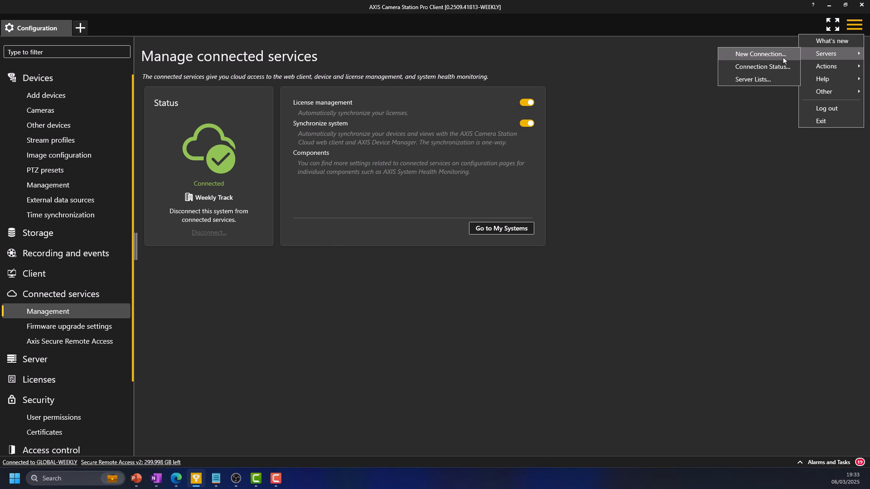
click(783, 57)
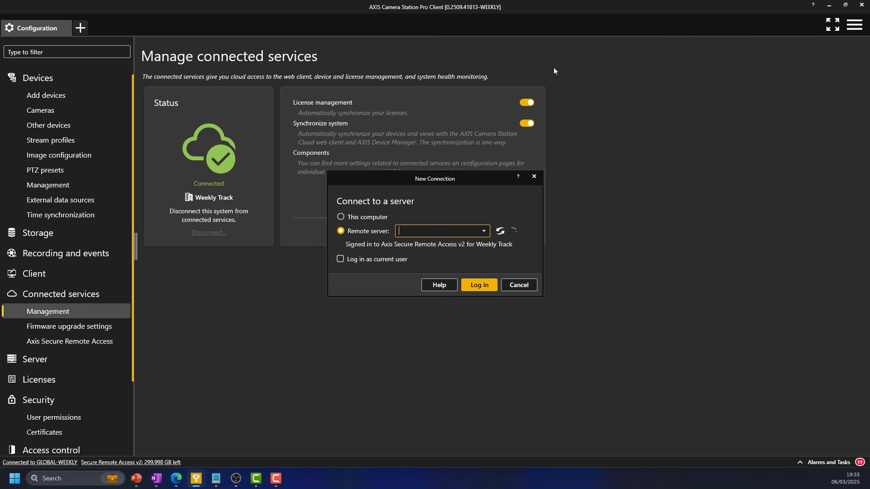
click(482, 235)
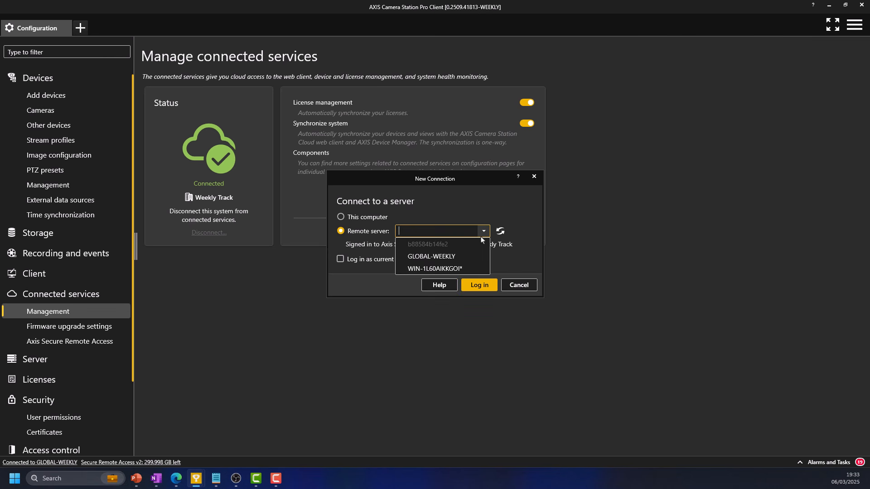
click(461, 269)
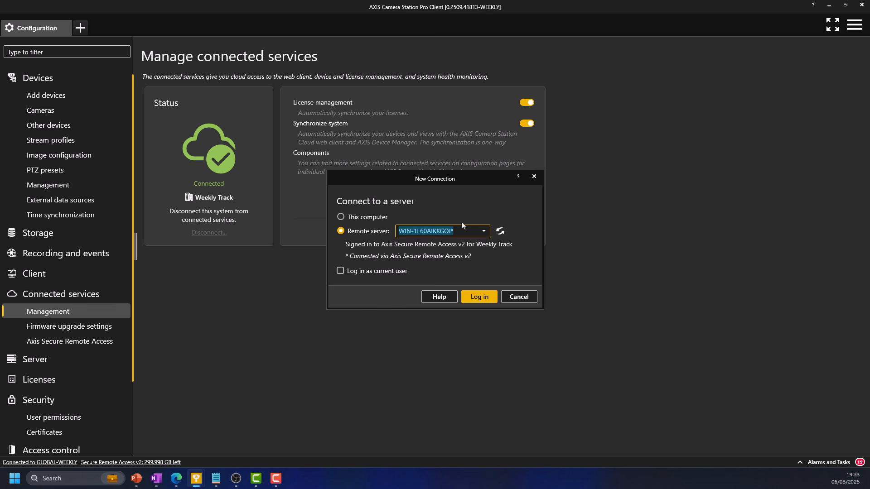
click(483, 300)
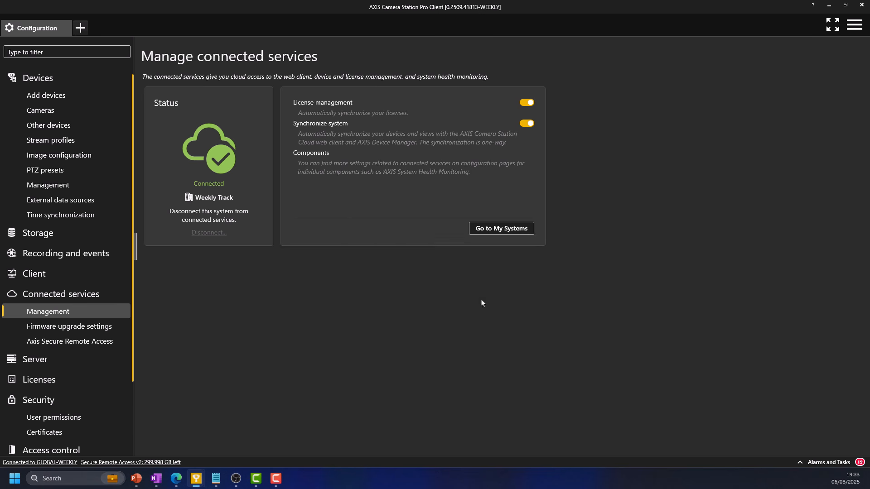
- Log in to the WIN-1L60AIKKGOI server with the username administrator and the account password
text(administrator)
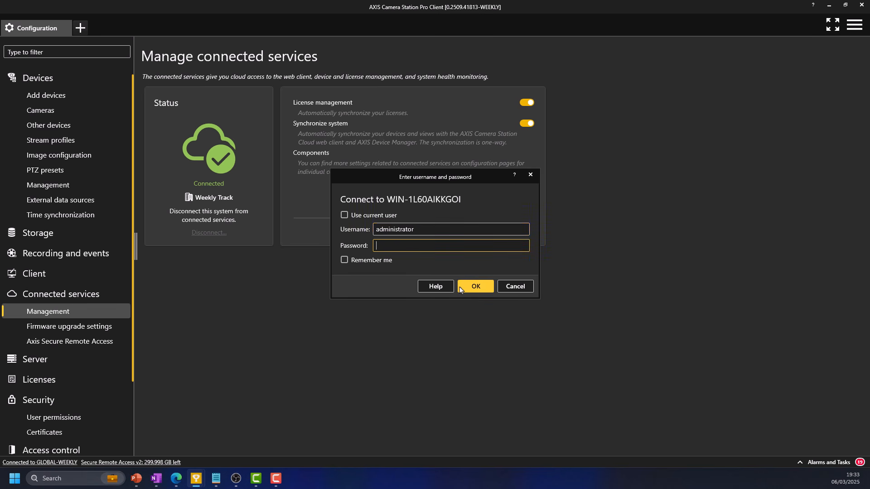
key(Tab)
text(••••••••••)
click(459, 289)
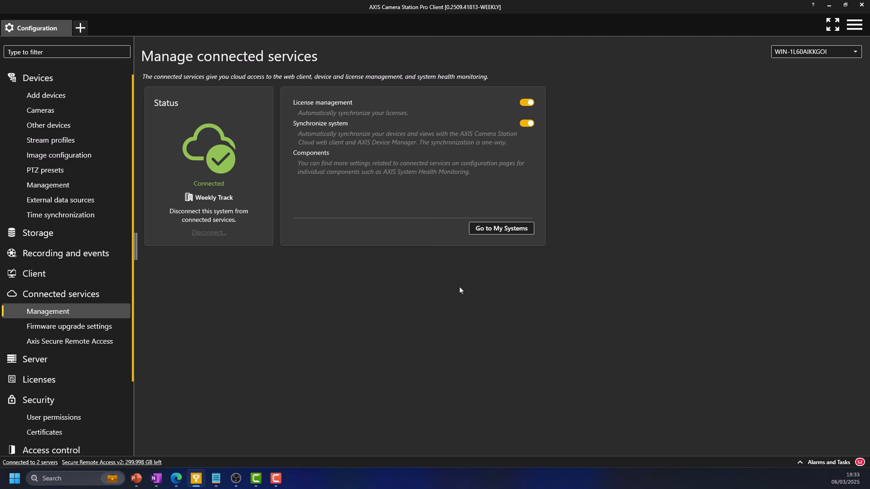
- Review the connection status of all servers and close the overview
click(27, 464)
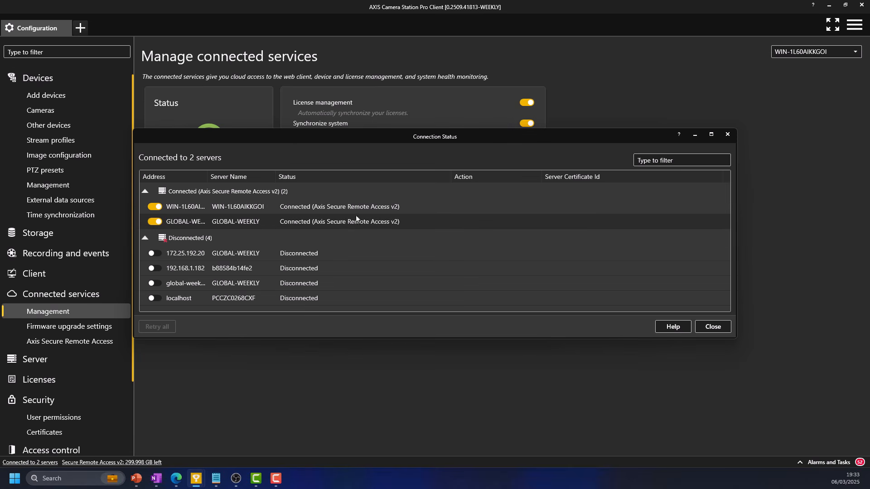
click(726, 135)
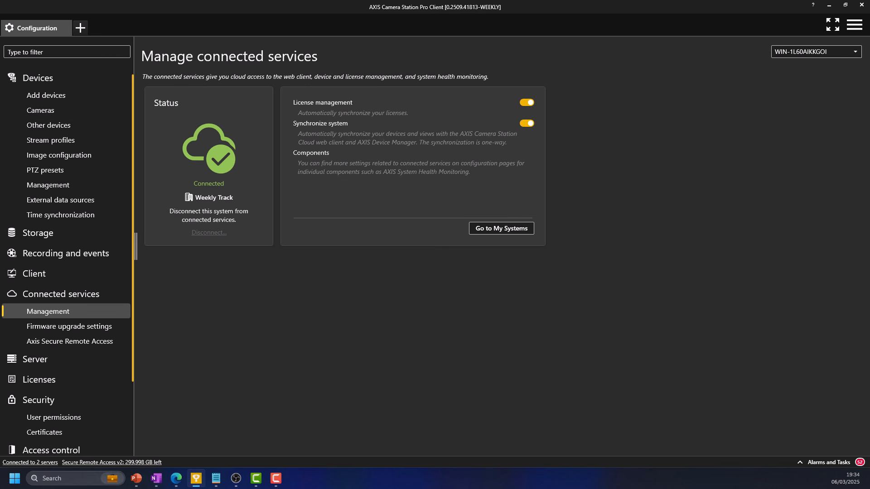